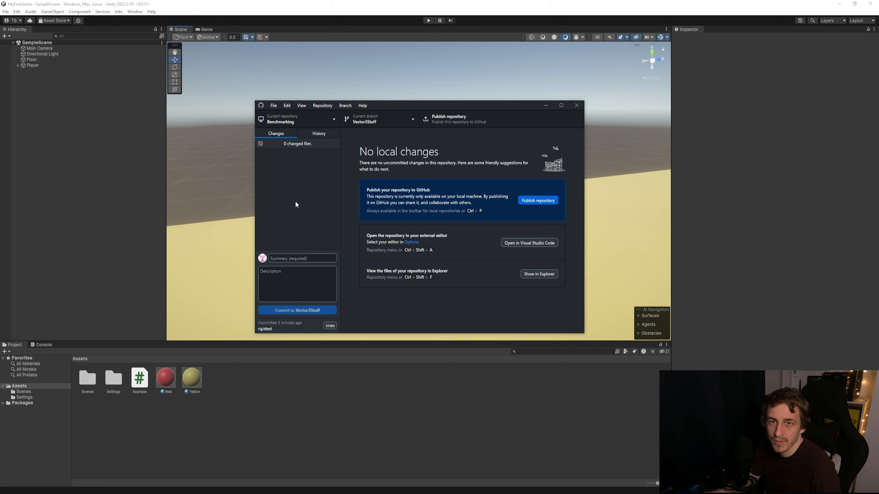
Start creating a new repository in GitHub Desktop.
{"action": "left_click", "coordinate": [307, 120]}
{"action": "scroll", "coordinate": [282, 200], "scroll_direction": "down", "scroll_amount": 4}
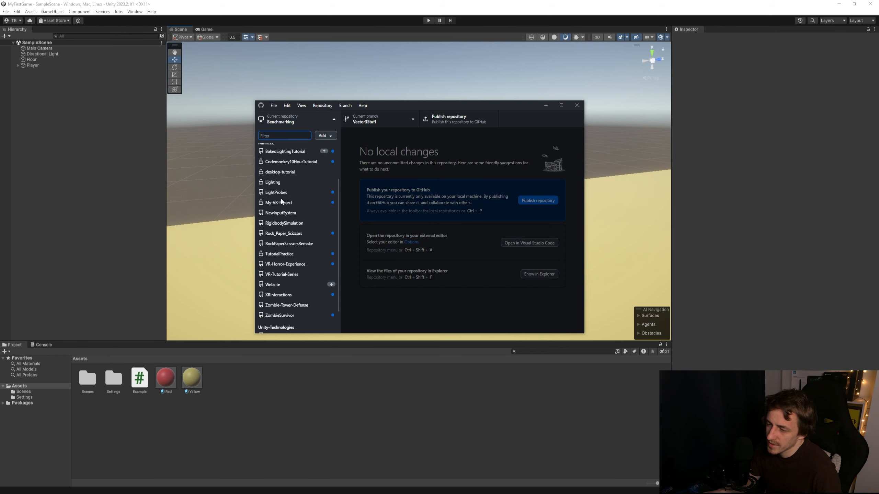
{"action": "scroll", "coordinate": [289, 284], "scroll_direction": "up", "scroll_amount": 4}
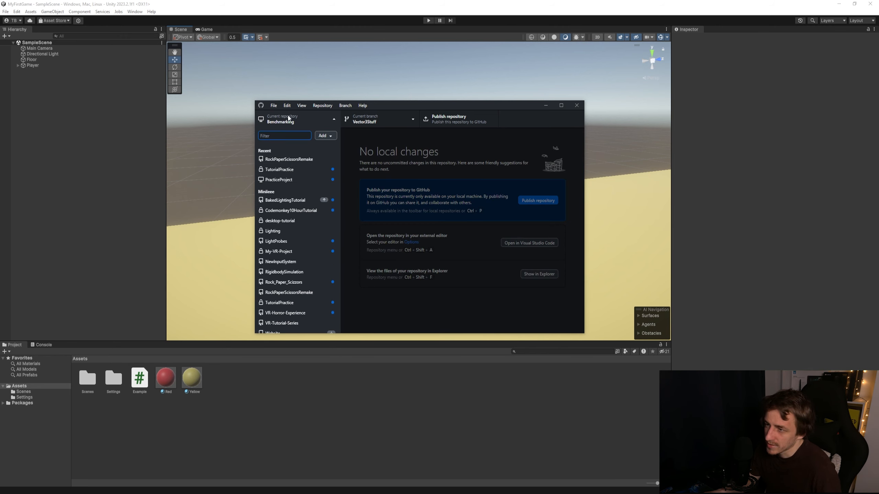
{"action": "left_click", "coordinate": [302, 117]}
{"action": "left_click", "coordinate": [273, 106]}
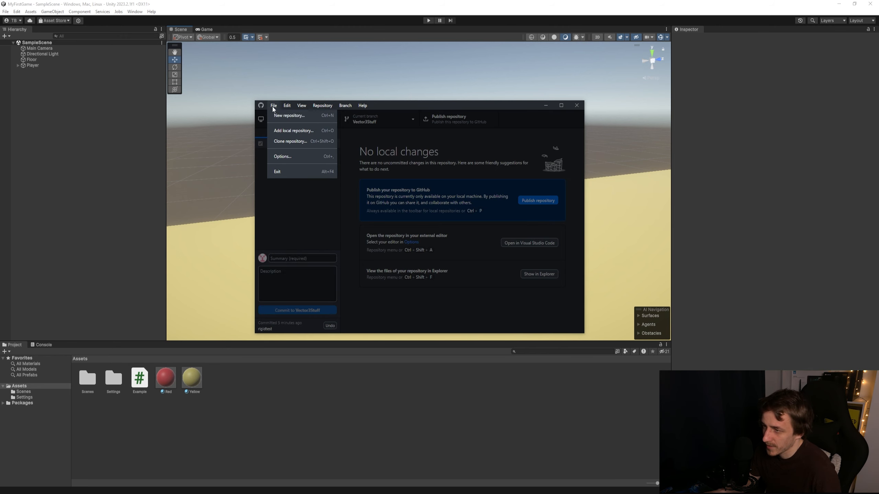
{"action": "left_click", "coordinate": [279, 117]}
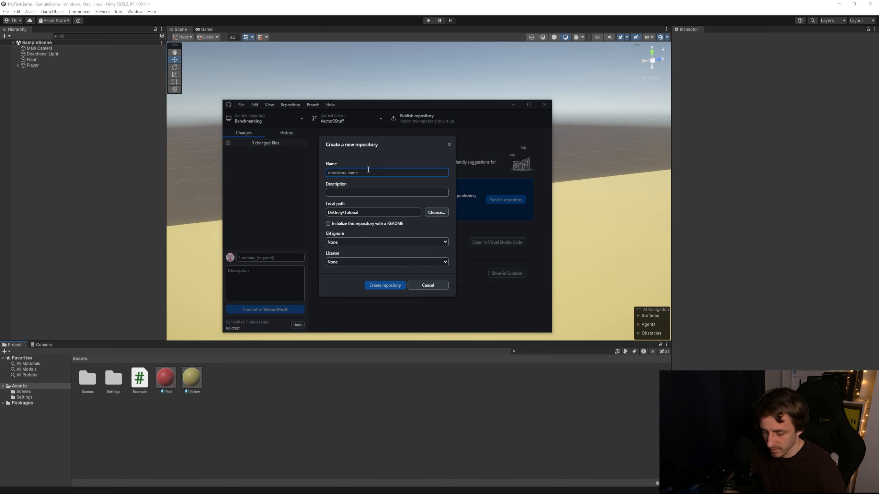
Name the new repository My-first-game.
{"action": "type", "text": "My first game"}
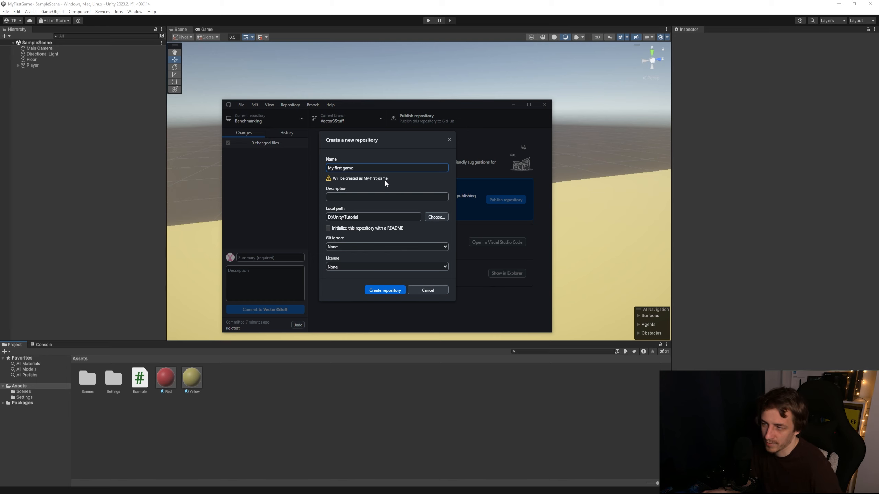
{"action": "left_click", "coordinate": [342, 168]}
{"action": "key", "text": "BackSpace"}
{"action": "type", "text": "-"}
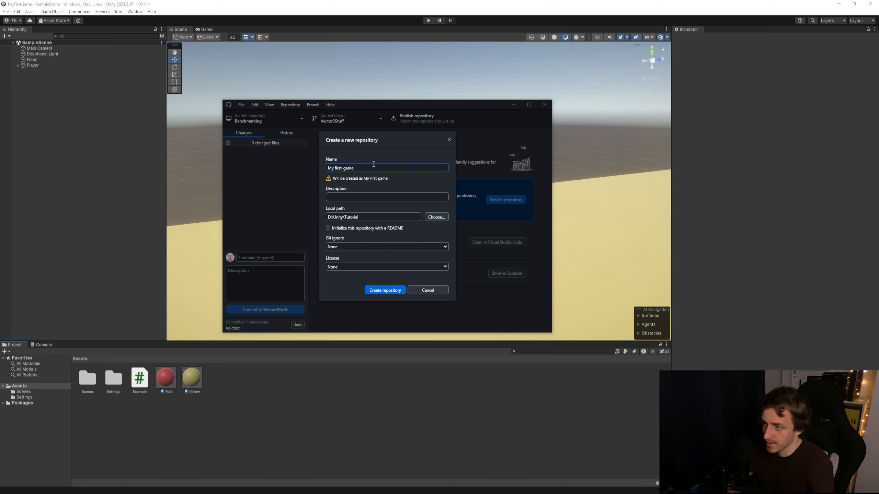
{"action": "key", "text": "Left"}
{"action": "key", "text": "Left"}
{"action": "key", "text": "BackSpace"}
{"action": "type", "text": "-"}
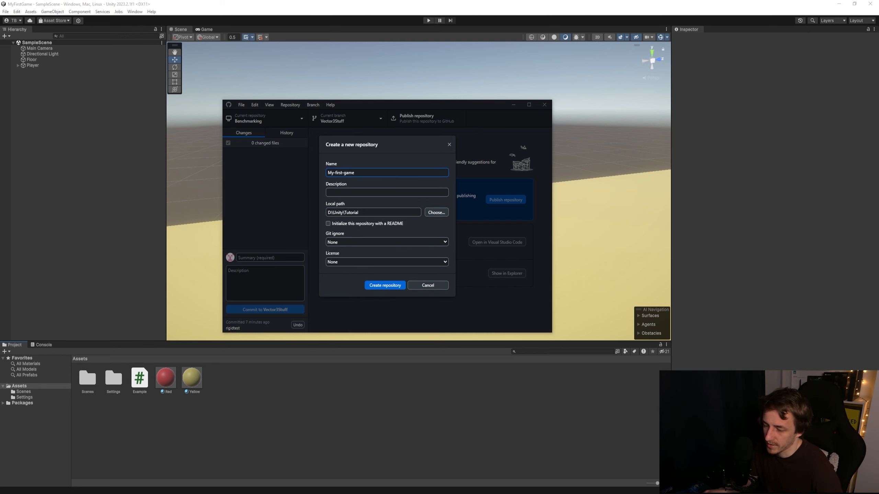
Copy the name of the MyFirstGame folder in File Explorer and use it as the new repository's name in GitHub Desktop.
{"action": "key", "text": "alt+Tab"}
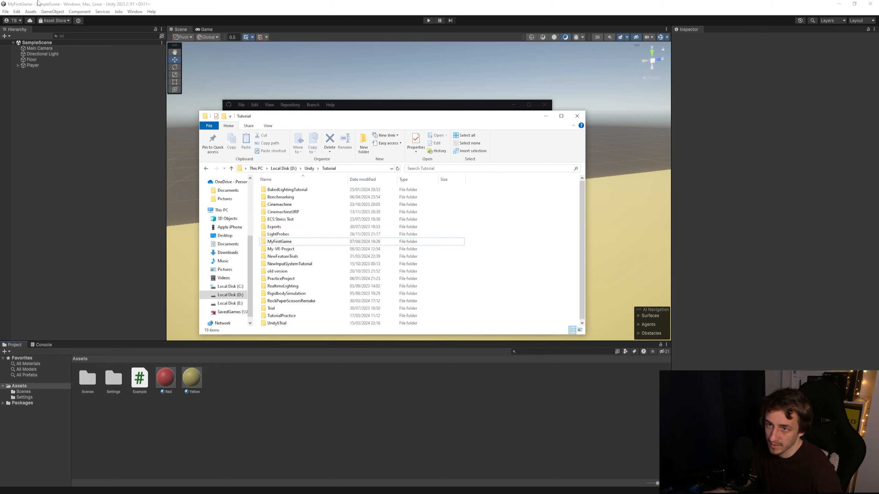
{"action": "left_click", "coordinate": [294, 242]}
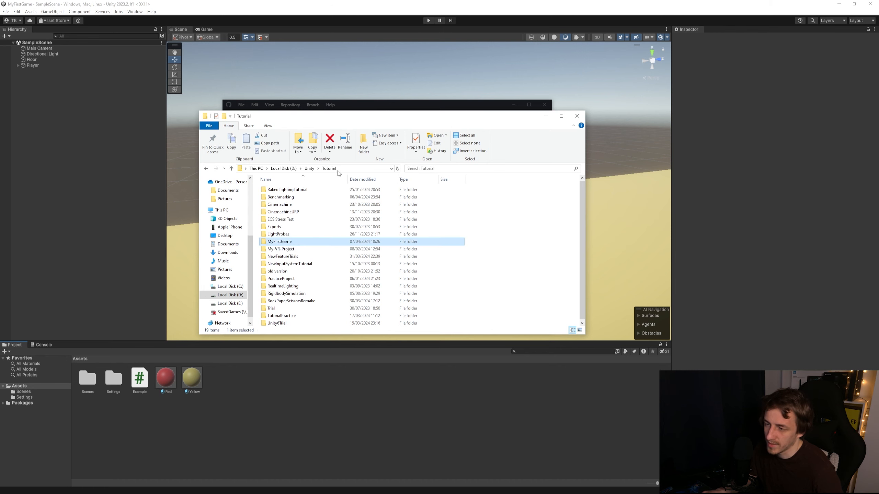
{"action": "key", "text": "F2"}
{"action": "key", "text": "ctrl+c"}
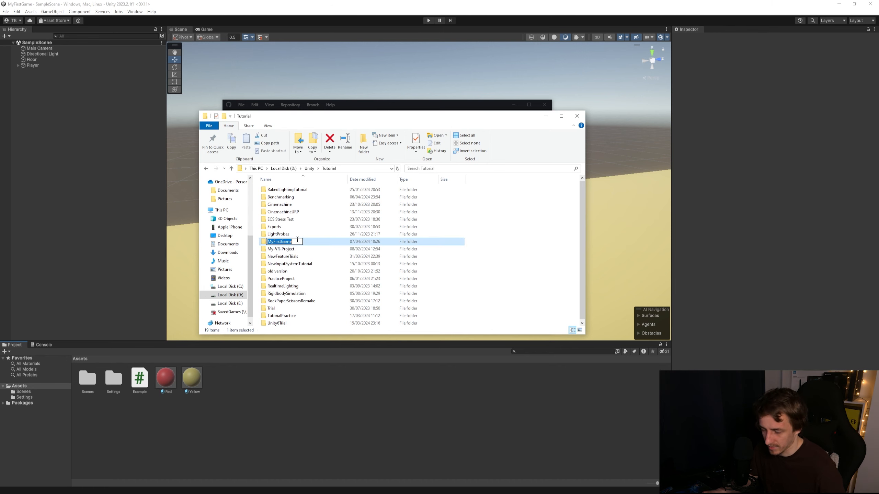
{"action": "left_click", "coordinate": [550, 119]}
{"action": "key", "text": "ctrl+a"}
{"action": "key", "text": "ctrl+v"}
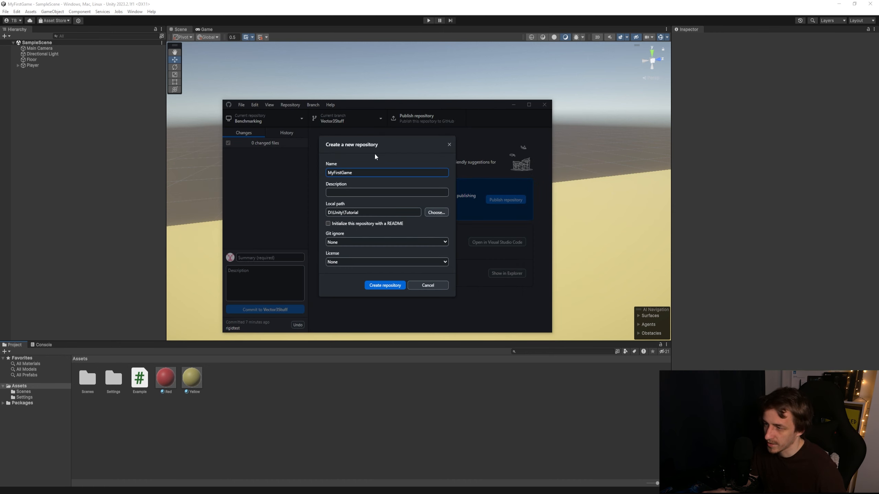
Set the new repository's Git ignore template to Unity.
{"action": "left_click", "coordinate": [353, 241]}
{"action": "scroll", "coordinate": [388, 267], "scroll_direction": "down", "scroll_amount": 10}
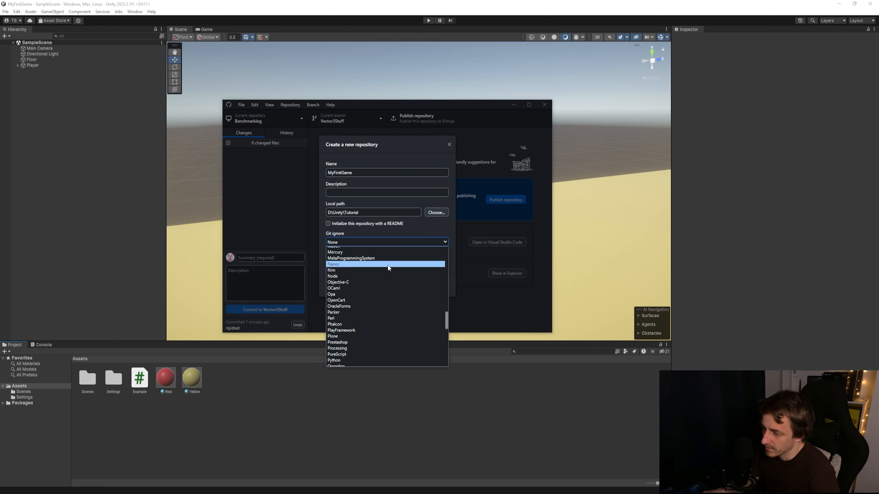
{"action": "scroll", "coordinate": [387, 268], "scroll_direction": "down", "scroll_amount": 8}
{"action": "left_click", "coordinate": [359, 305]}
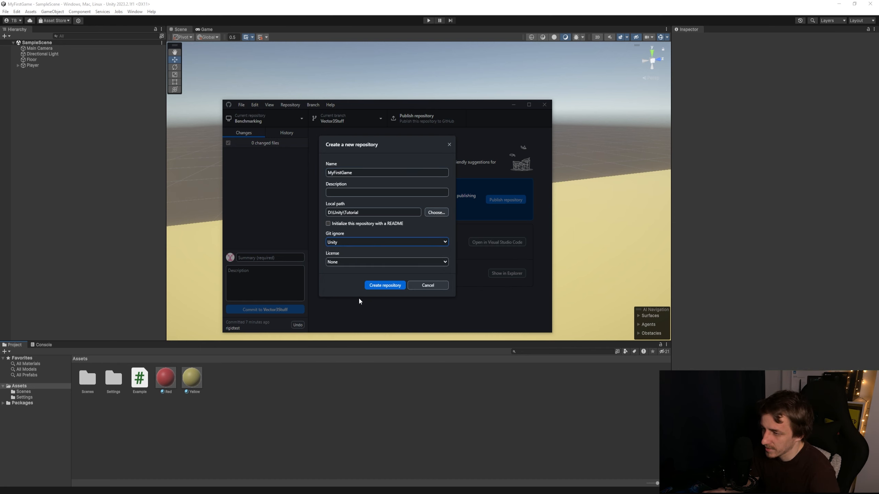
Switch to File Explorer and examine the size of the whole MyFirstGame project and of its Library folder.
{"action": "left_click", "coordinate": [343, 278]}
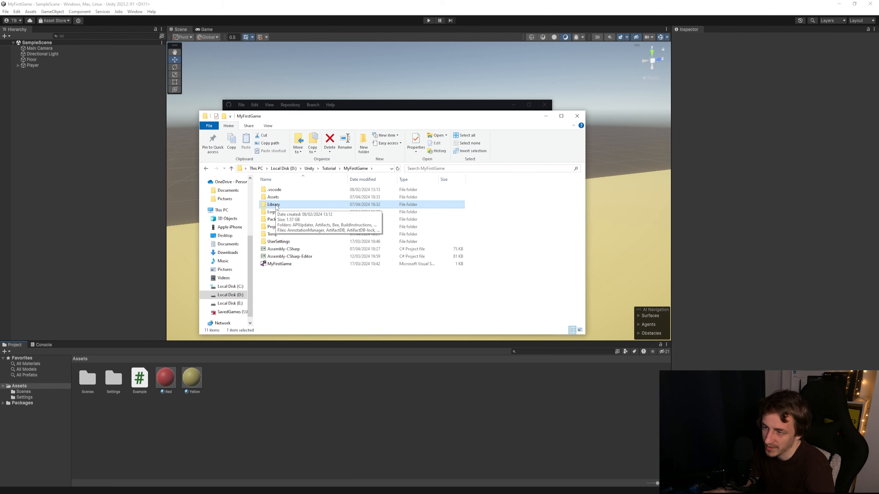
{"action": "key", "text": "ctrl+a"}
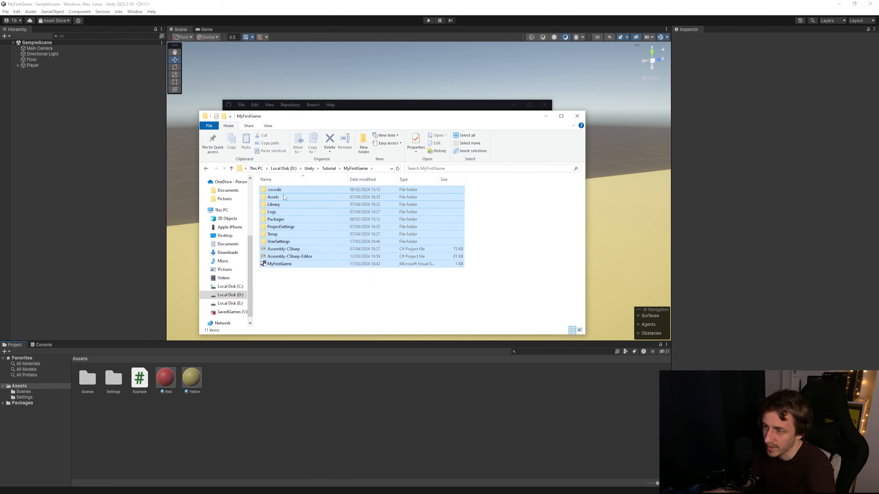
{"action": "key", "text": "alt+Return"}
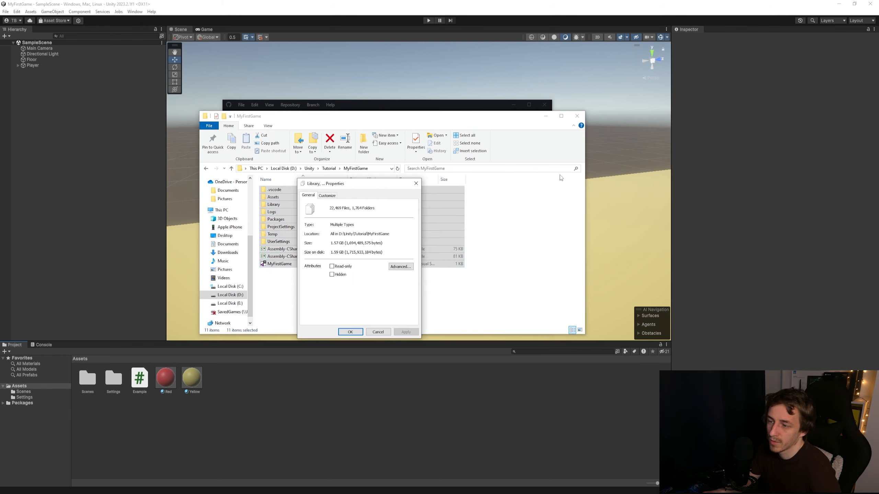
{"action": "left_click", "coordinate": [378, 333]}
{"action": "left_click", "coordinate": [272, 205]}
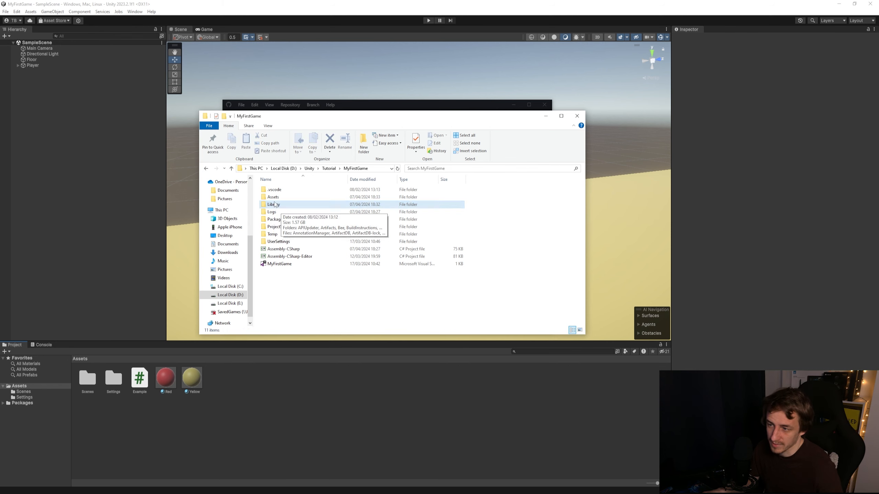
{"action": "left_click", "coordinate": [512, 208]}
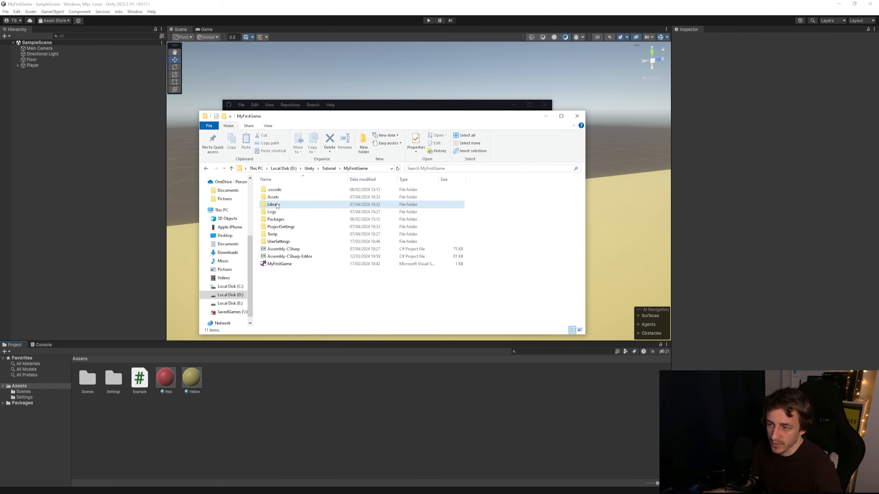
{"action": "mouse_move", "coordinate": [276, 205]}
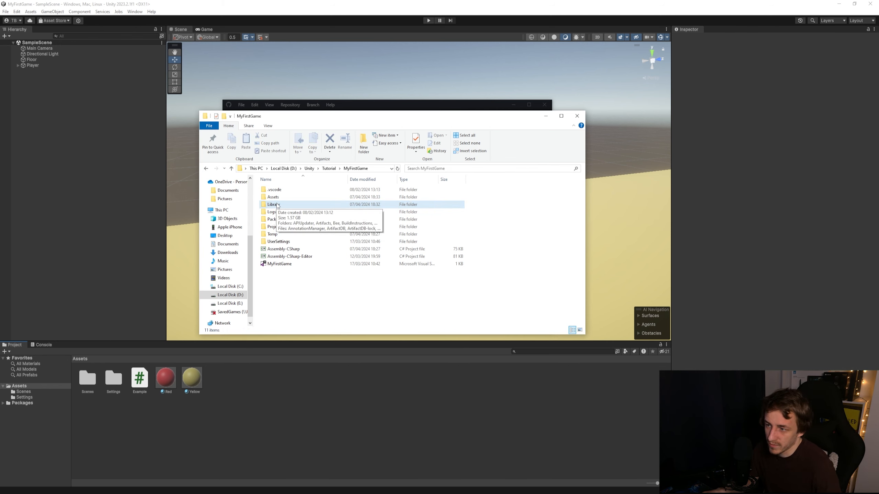
{"action": "left_click", "coordinate": [577, 116]}
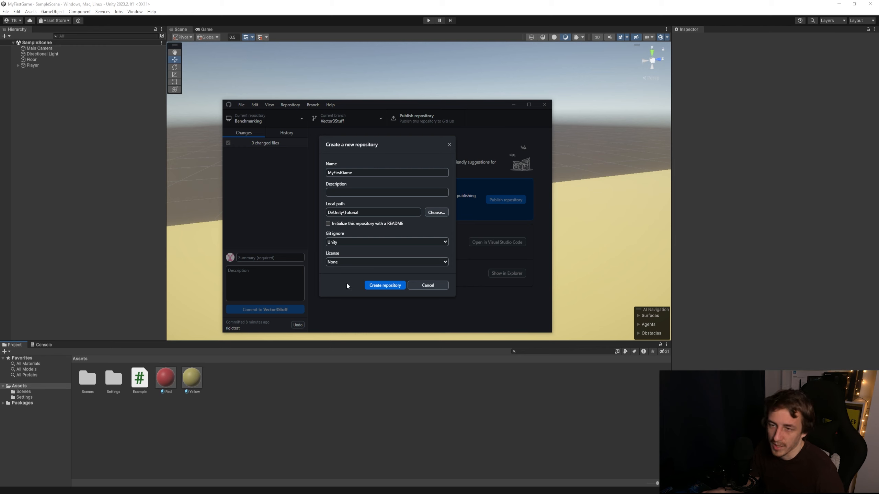
Create the MyFirstGame repository in GitHub Desktop and initialize Git LFS for it.
{"action": "left_click", "coordinate": [384, 287]}
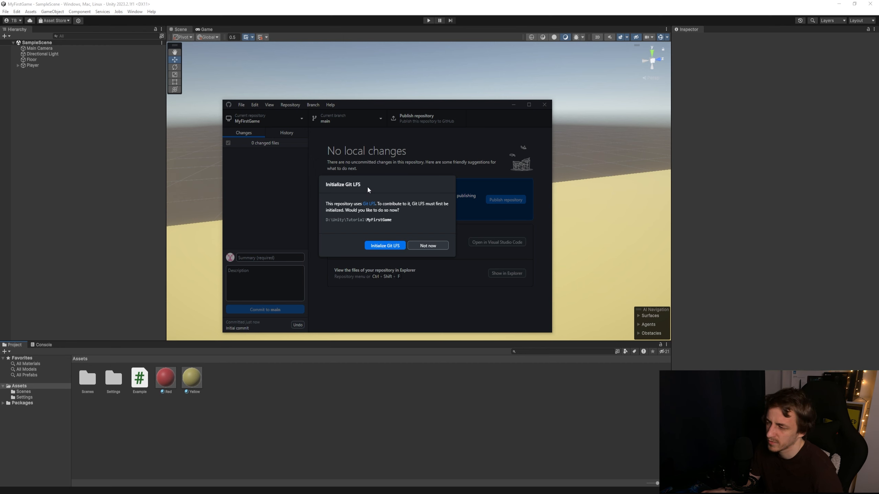
{"action": "left_click", "coordinate": [375, 248]}
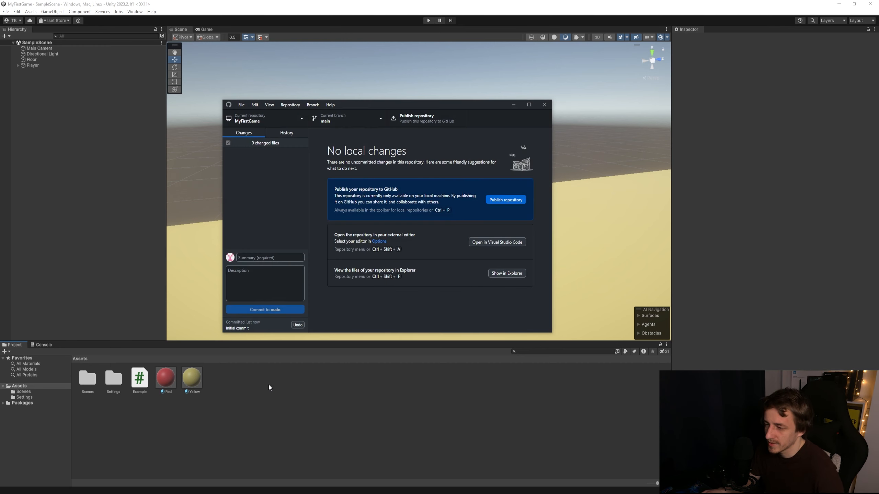
Open the Example script from the Unity project and change the Debug.Log message in Start to "My Second Line of Code".
{"action": "left_click", "coordinate": [316, 388]}
{"action": "double_click", "coordinate": [144, 376]}
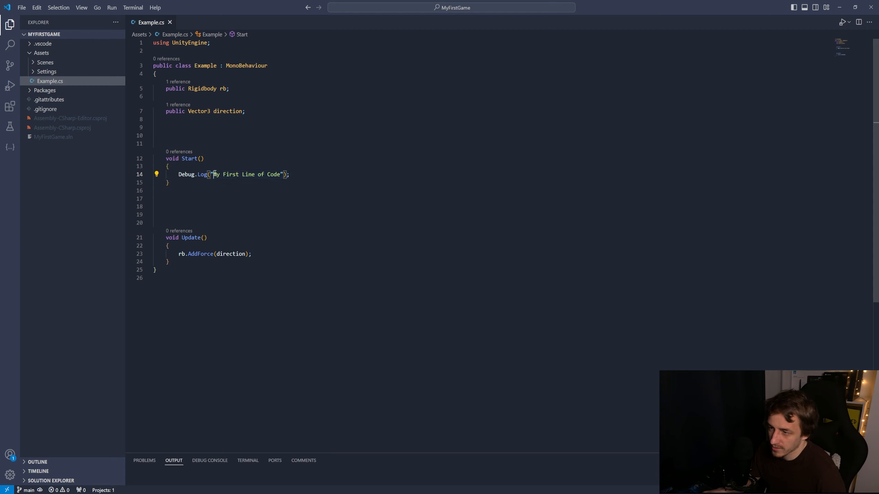
{"action": "left_click_drag", "start_coordinate": [223, 174], "coordinate": [239, 173]}
{"action": "type", "text": "Second"}
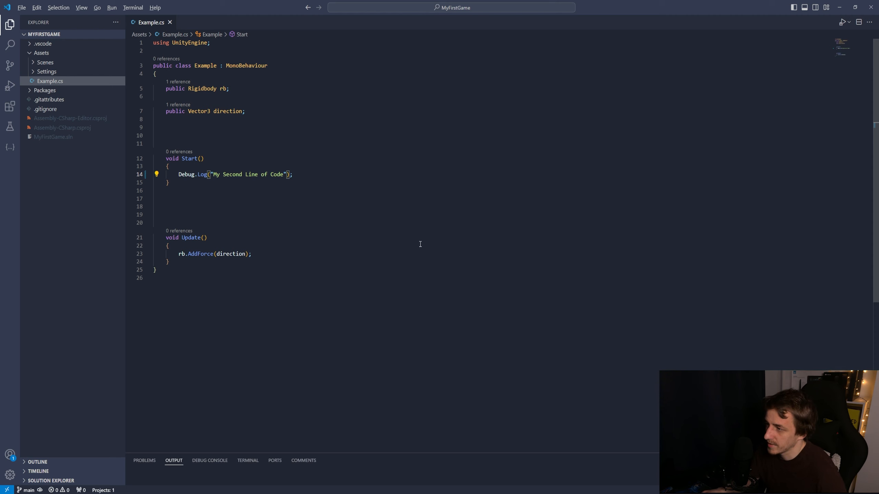
{"action": "key", "text": "alt"}
{"action": "key", "text": "alt+Tab"}
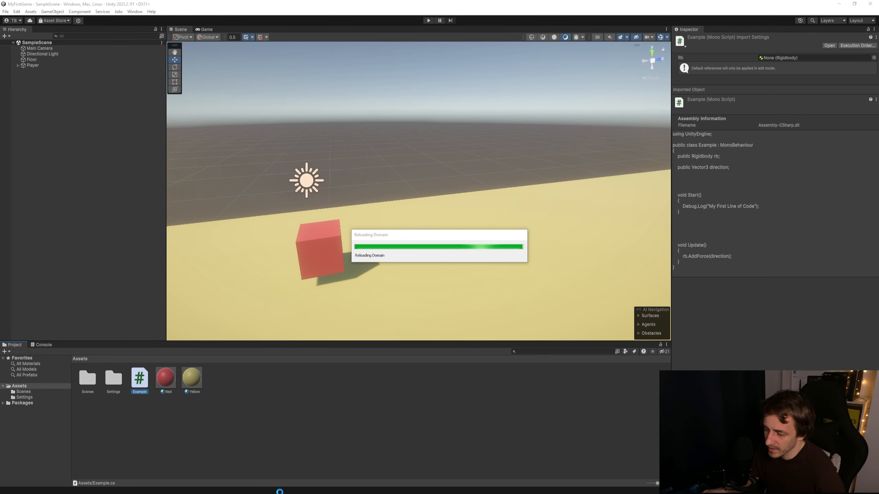
In GitHub Desktop, commit the Example.cs change to main with summary "Second line of code" and description "I've changed the string".
{"action": "left_click", "coordinate": [255, 490]}
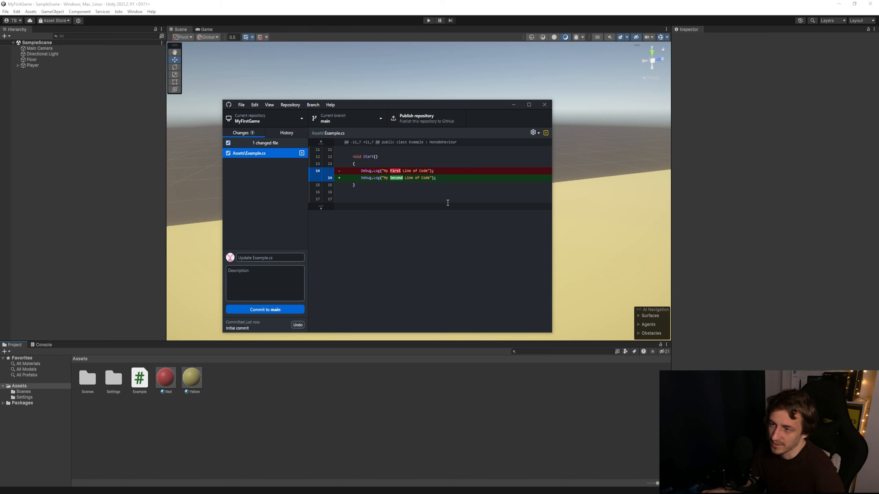
{"action": "left_click", "coordinate": [270, 257]}
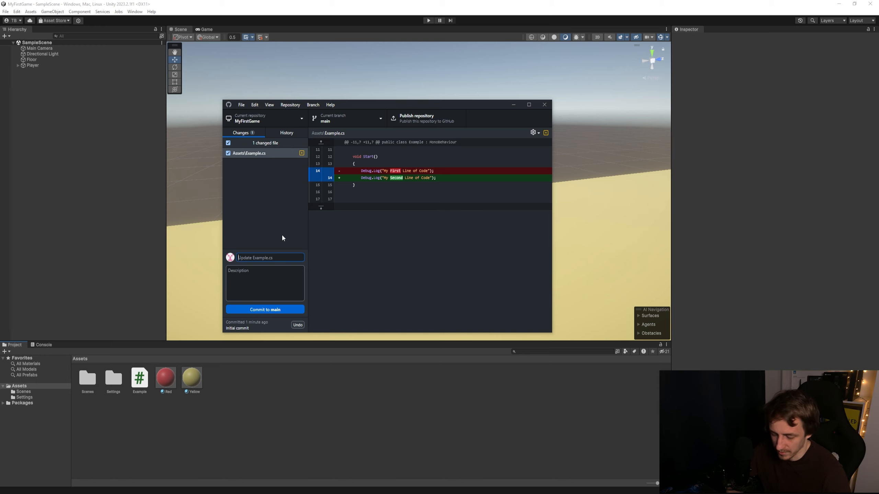
{"action": "type", "text": "Second "}
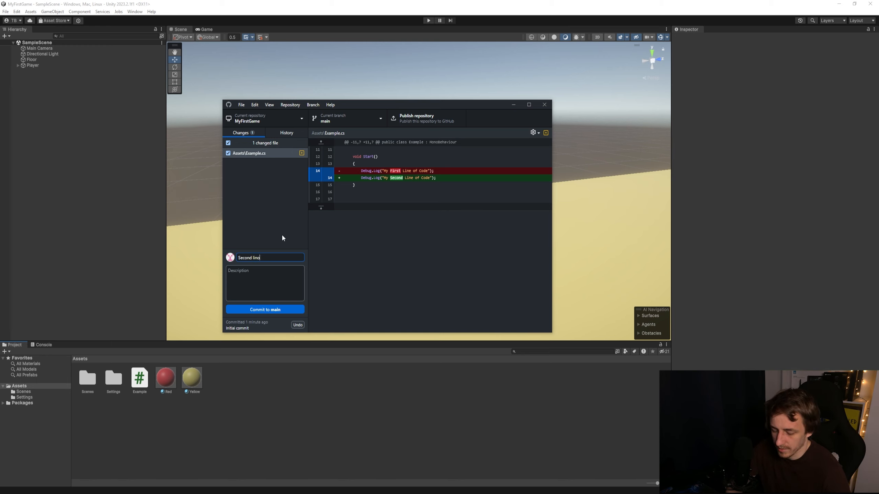
{"action": "type", "text": "line of co"}
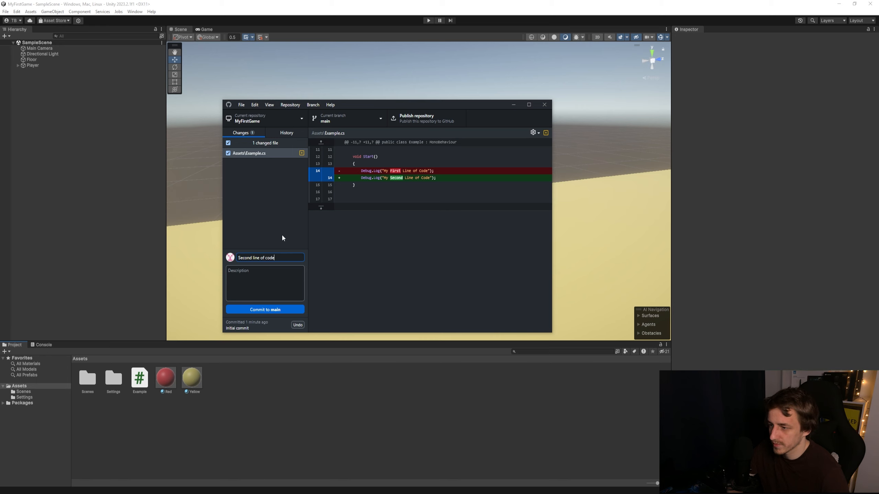
{"action": "type", "text": "de"}
{"action": "key", "text": "Tab"}
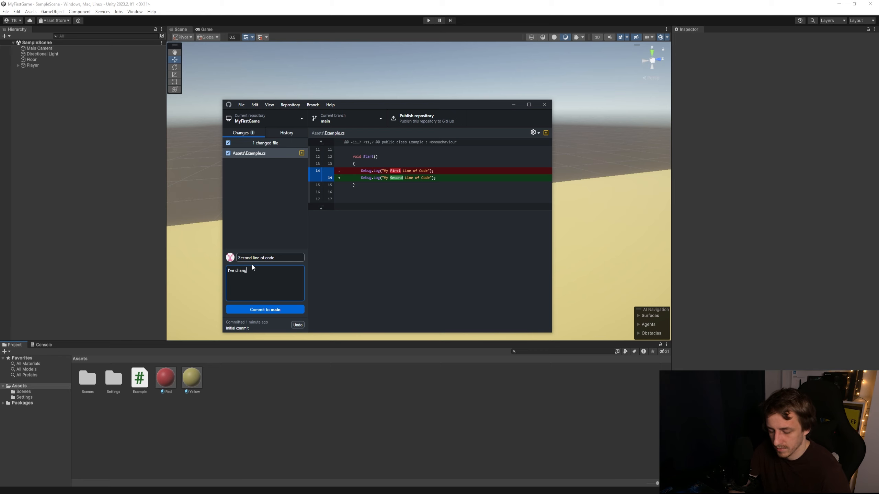
{"action": "type", "text": "I've changed the string"}
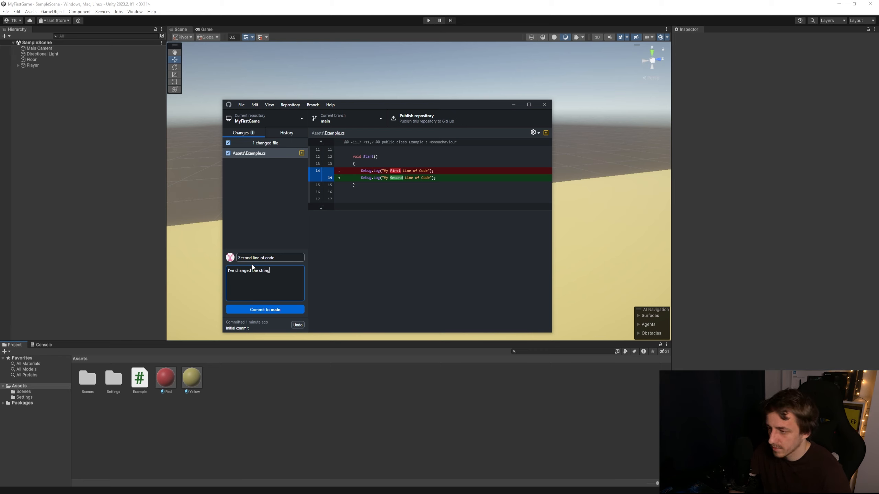
{"action": "left_click", "coordinate": [260, 310]}
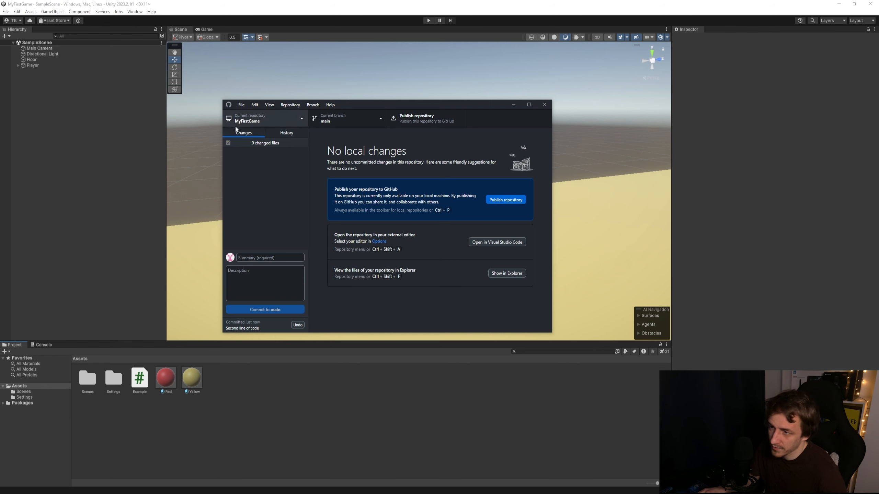
Review the files changed in the Initial commit and the Second line of code commit in the repository history.
{"action": "left_click", "coordinate": [283, 134]}
{"action": "left_click", "coordinate": [270, 178]}
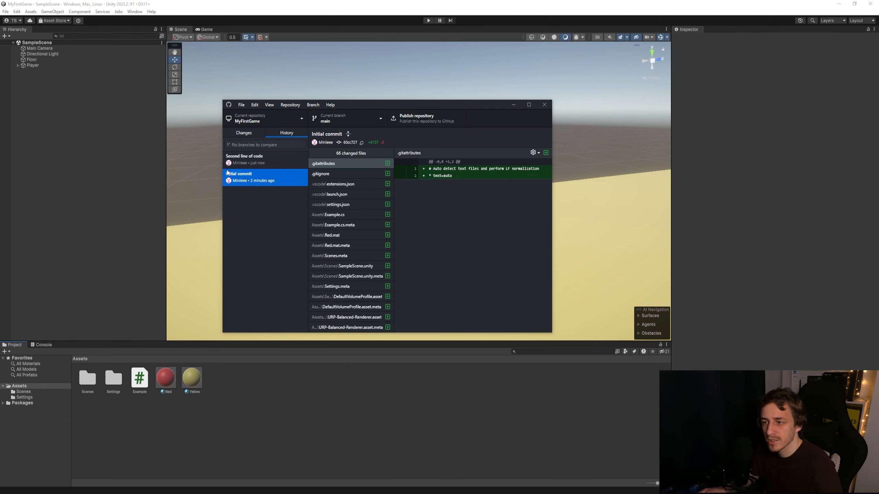
{"action": "scroll", "coordinate": [363, 216], "scroll_direction": "down", "scroll_amount": 8}
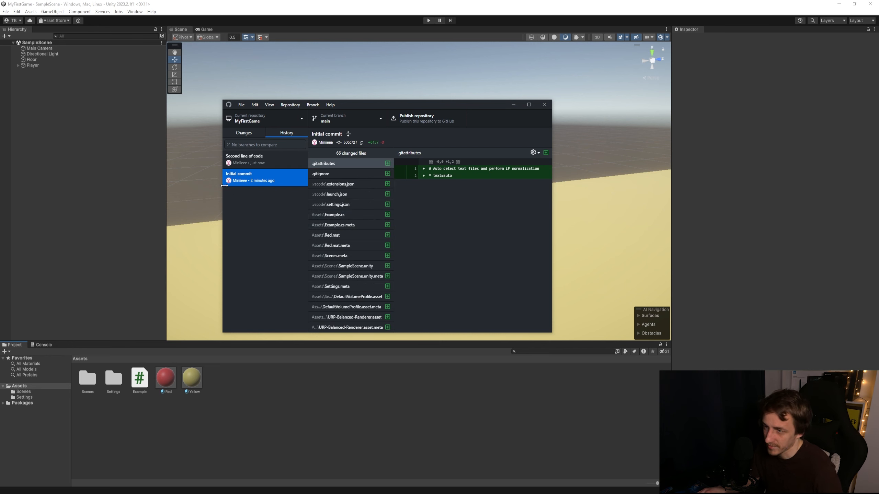
{"action": "left_click", "coordinate": [249, 158]}
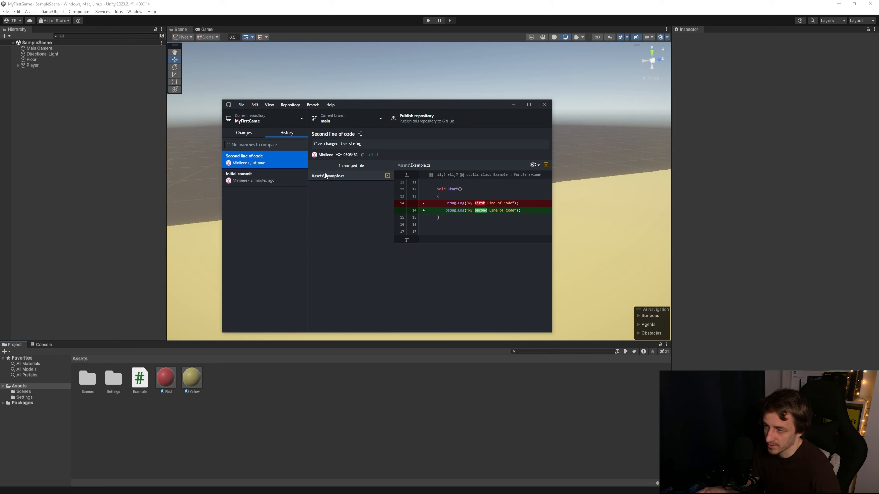
Compare the removed and added Debug.Log lines in the Example.cs diff of the Second line of code commit.
{"action": "left_click_drag", "start_coordinate": [467, 203], "coordinate": [506, 203]}
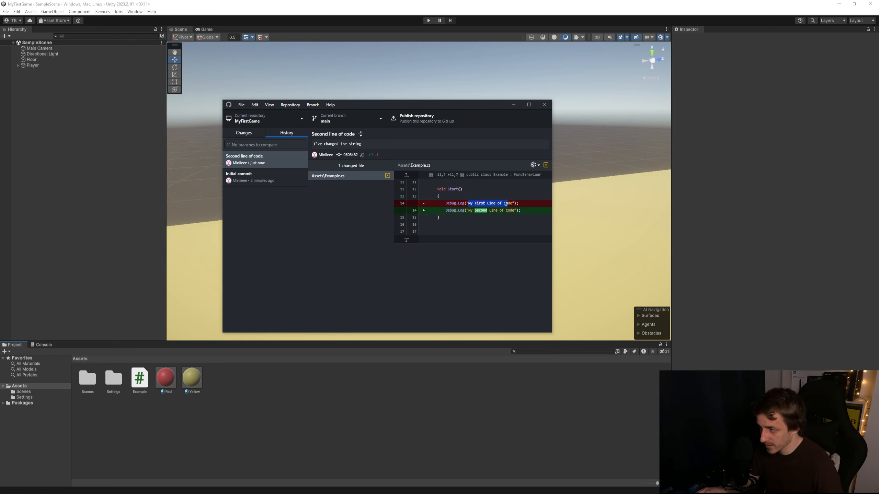
{"action": "left_click", "coordinate": [471, 217]}
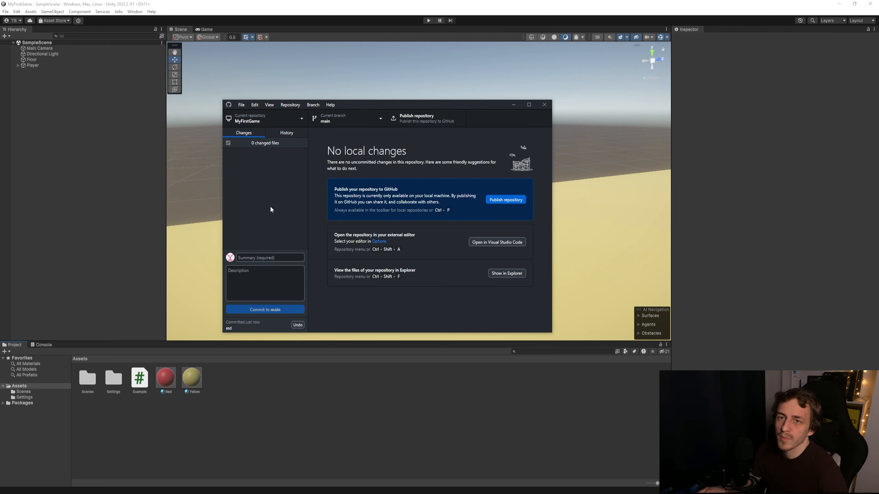
Publish the MyFirstGame repository to GitHub.com with its code kept private, and fetch origin.
{"action": "left_click", "coordinate": [441, 121]}
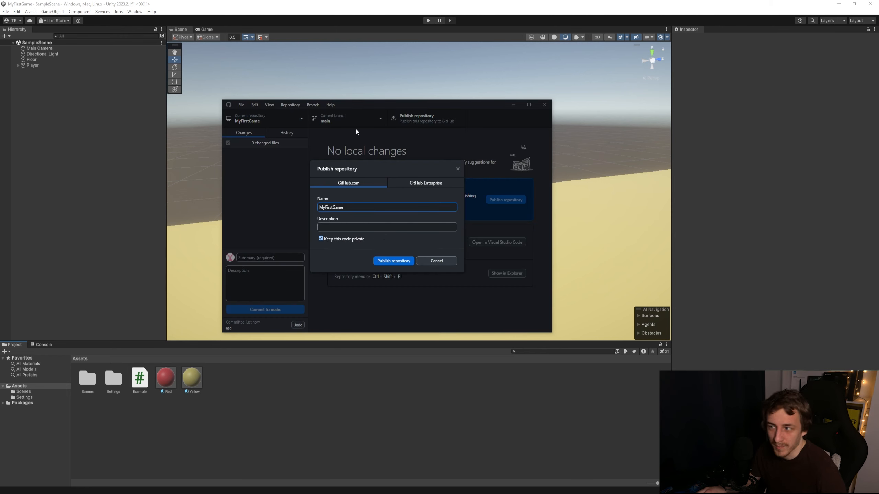
{"action": "left_click", "coordinate": [388, 262]}
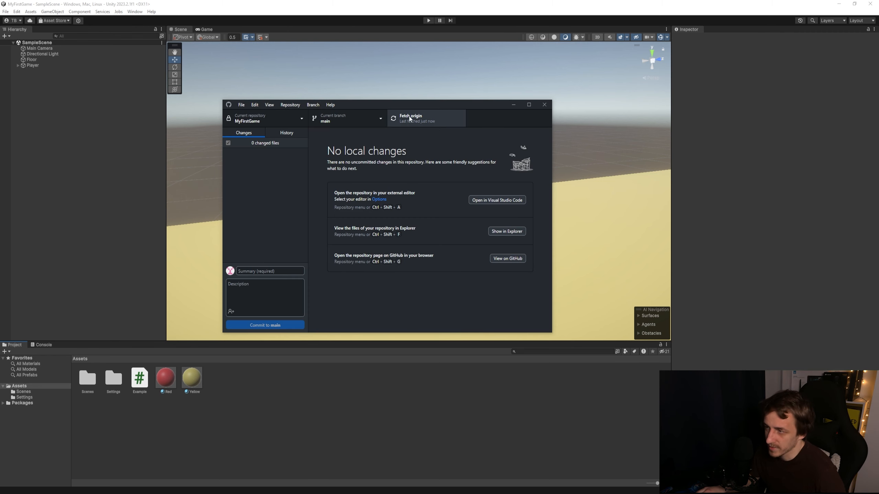
{"action": "left_click", "coordinate": [410, 119]}
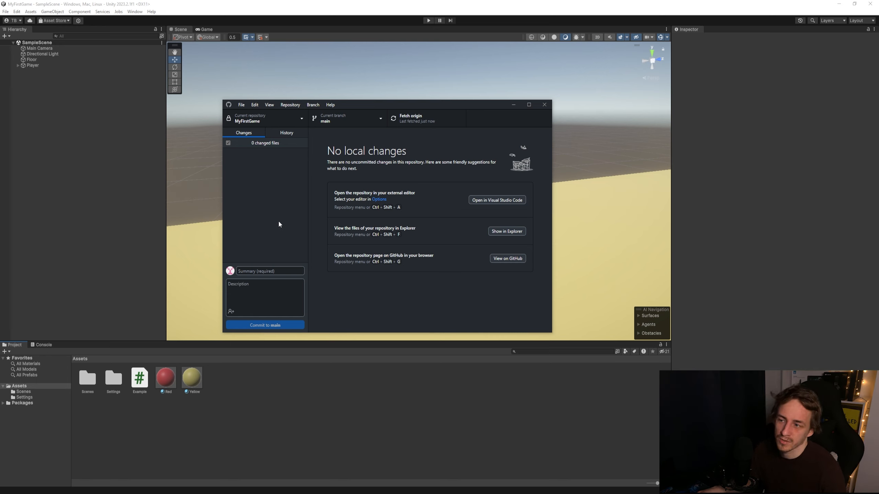
Create a new branch named ExperimentalFature based on main.
{"action": "left_click", "coordinate": [358, 117]}
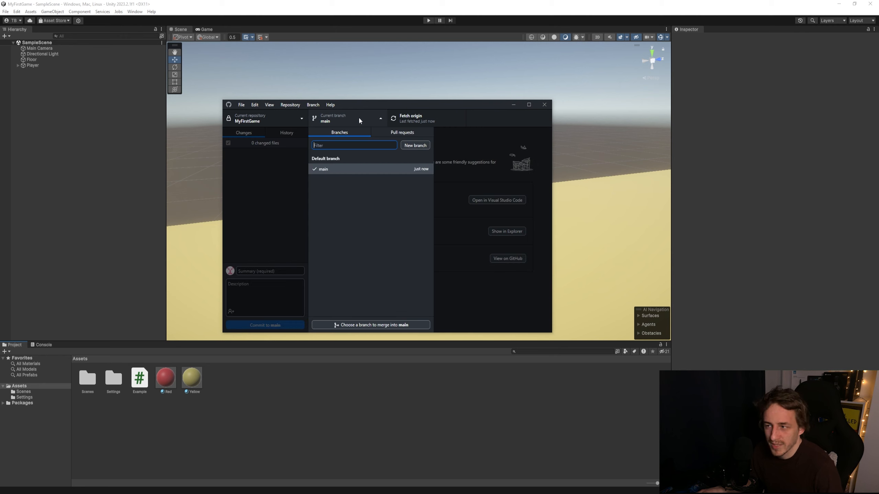
{"action": "left_click", "coordinate": [415, 145]}
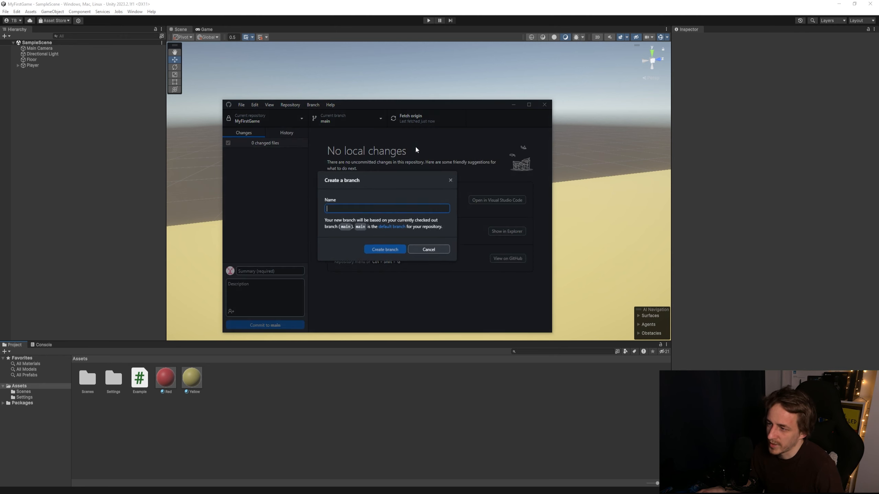
{"action": "type", "text": "ExperimentalFature"}
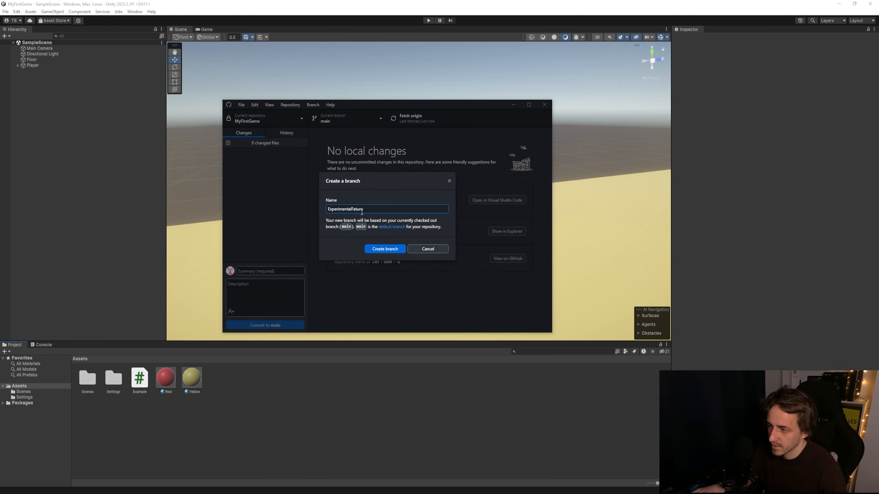
{"action": "left_click", "coordinate": [392, 248]}
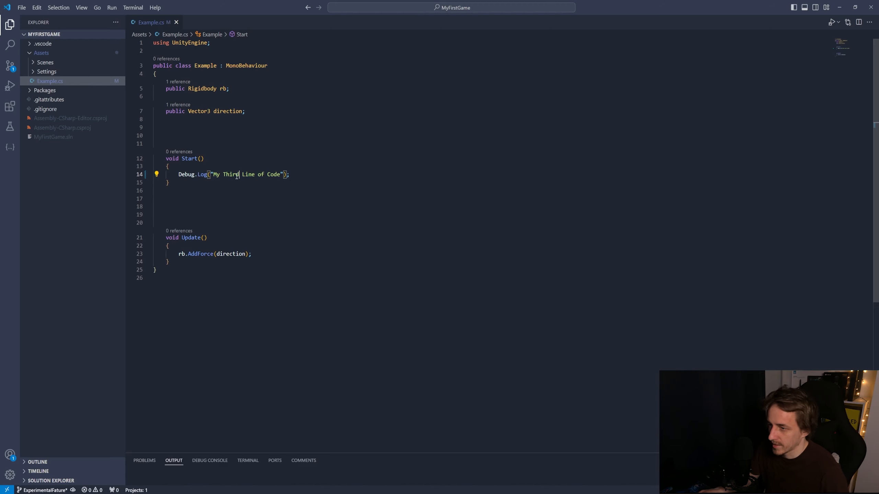
Check the Debug.Log message in the Start method of the Example script.
{"action": "double_click", "coordinate": [237, 175]}
{"action": "left_click", "coordinate": [232, 174]}
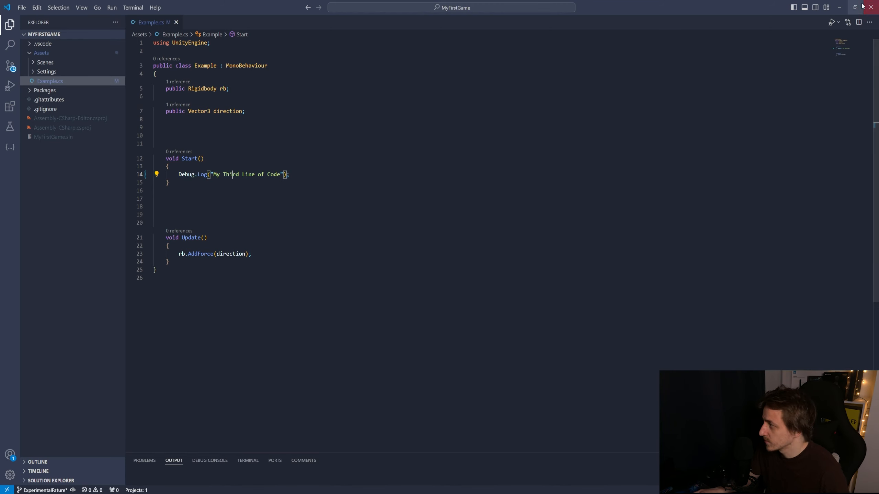
{"action": "left_click", "coordinate": [839, 6]}
In GitHub Desktop, commit the Example.cs change to ExperimentalFature with the summary "Third line".
{"action": "left_click", "coordinate": [249, 492]}
{"action": "left_click", "coordinate": [272, 200]}
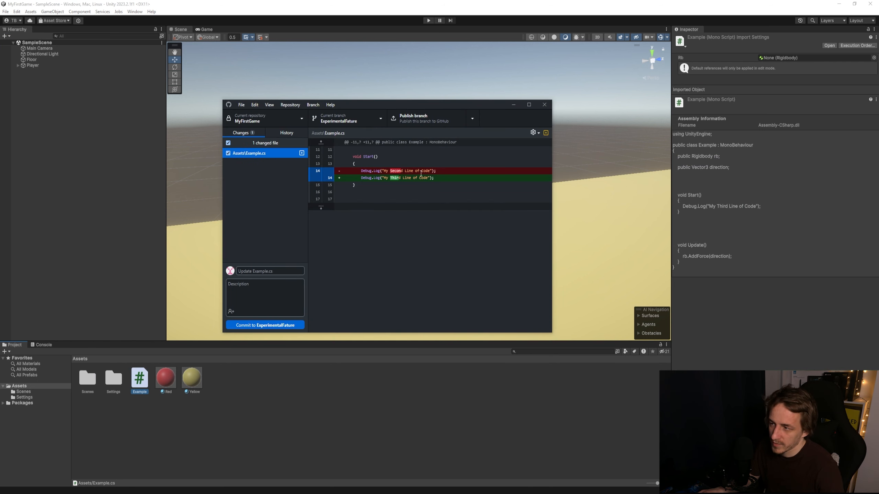
{"action": "left_click", "coordinate": [259, 270]}
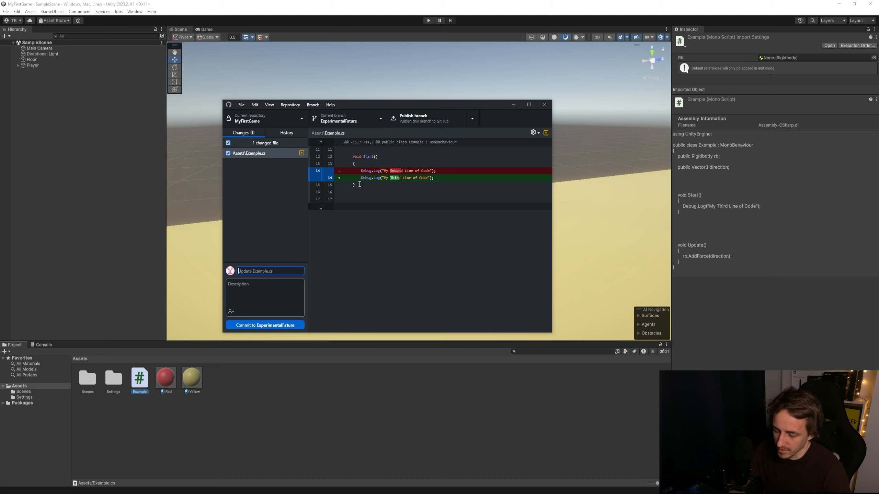
{"action": "type", "text": "Third line"}
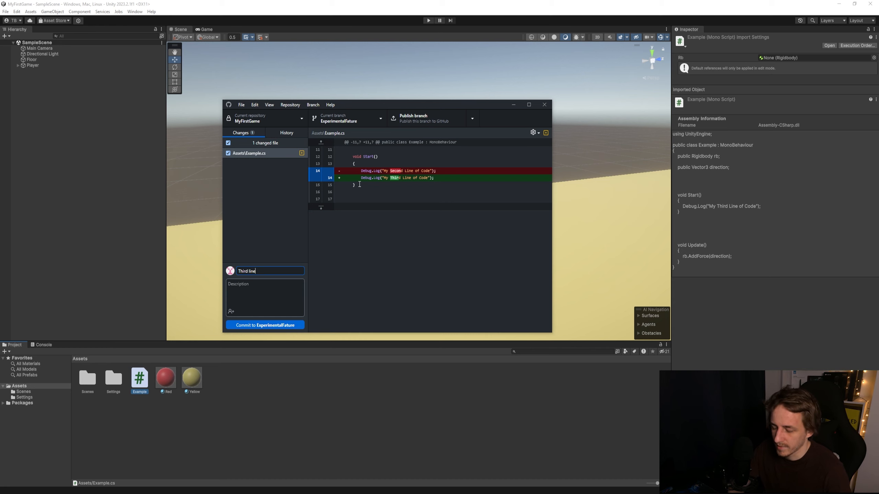
{"action": "left_click", "coordinate": [253, 325]}
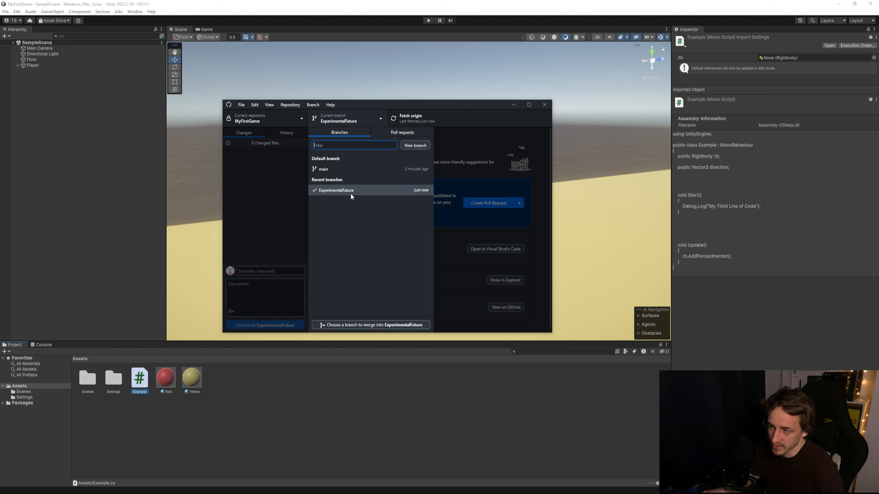
Switch the repository to the main branch and open the Example script from the Unity project.
{"action": "left_click", "coordinate": [332, 169]}
{"action": "left_click", "coordinate": [303, 394]}
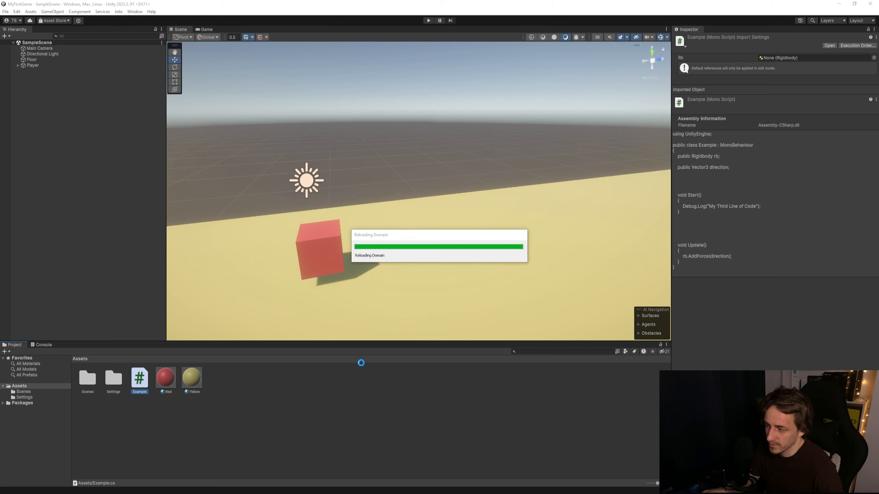
{"action": "double_click", "coordinate": [144, 383]}
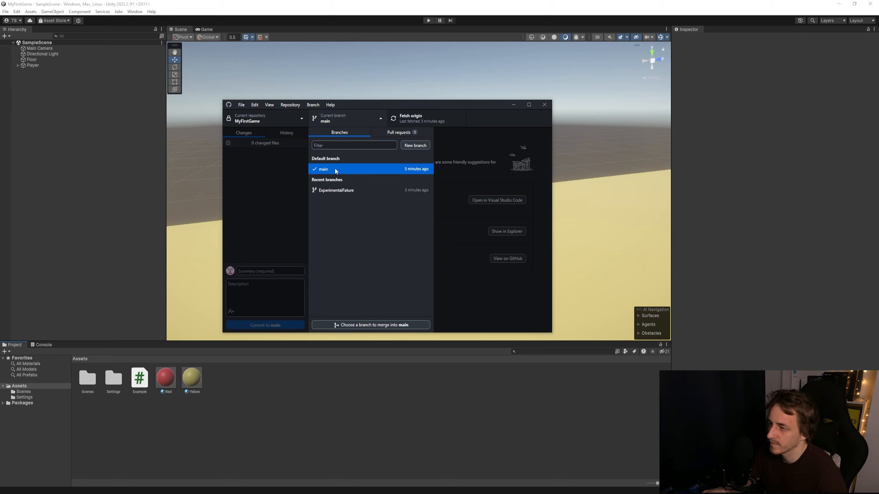
Merge the ExperimentalFature branch into main with a merge commit and push main to origin.
{"action": "left_click", "coordinate": [354, 327]}
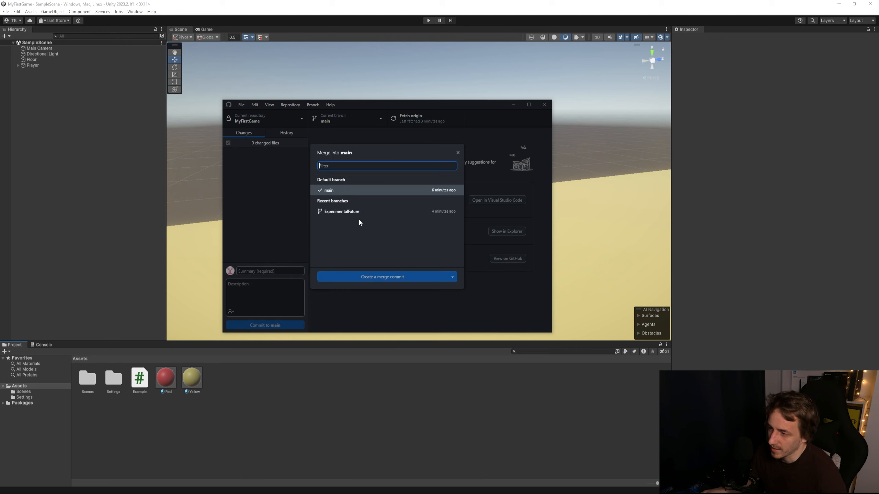
{"action": "left_click", "coordinate": [345, 212]}
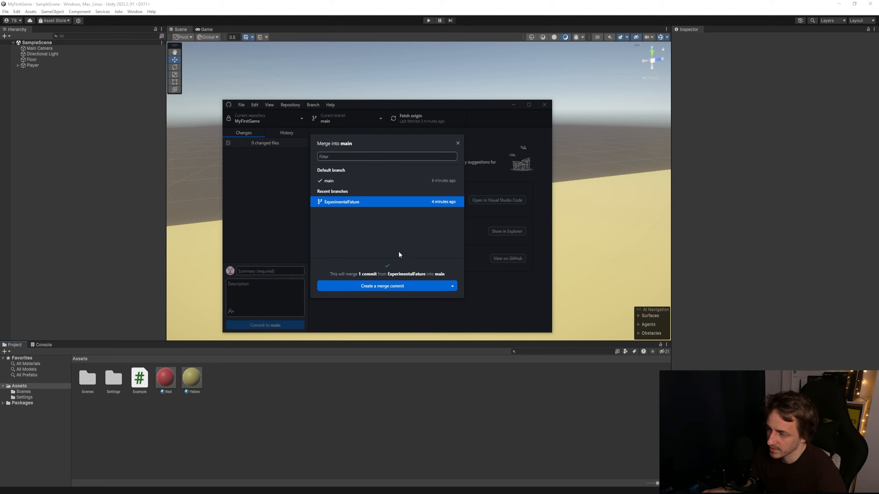
{"action": "left_click", "coordinate": [378, 288]}
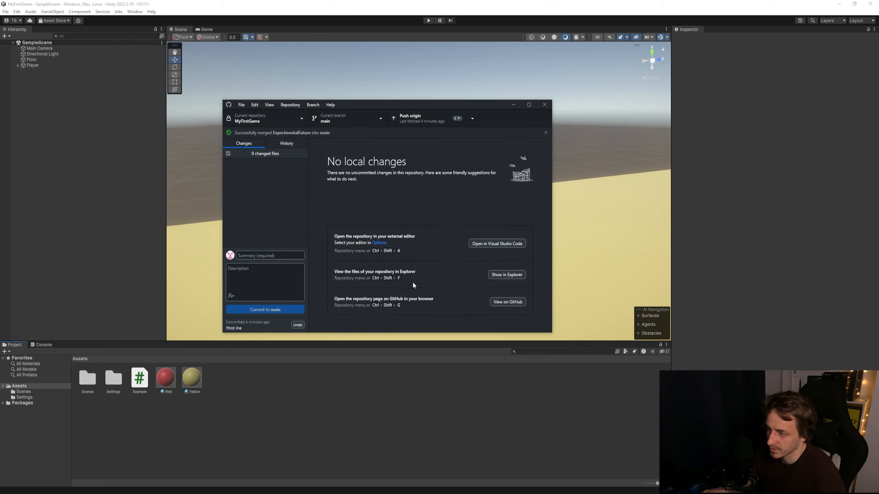
{"action": "left_click", "coordinate": [429, 116]}
With main as the current branch, open the Example script from the Unity project and check its merged Debug.Log message.
{"action": "left_click", "coordinate": [349, 119]}
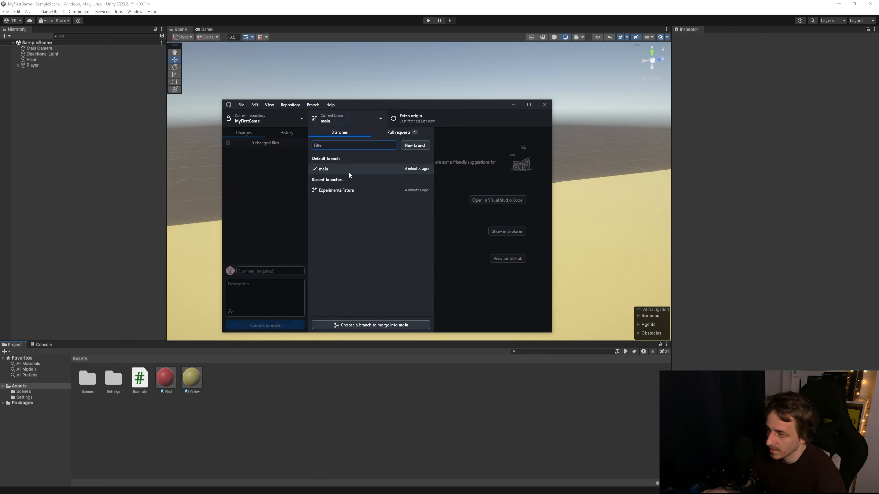
{"action": "left_click", "coordinate": [350, 172]}
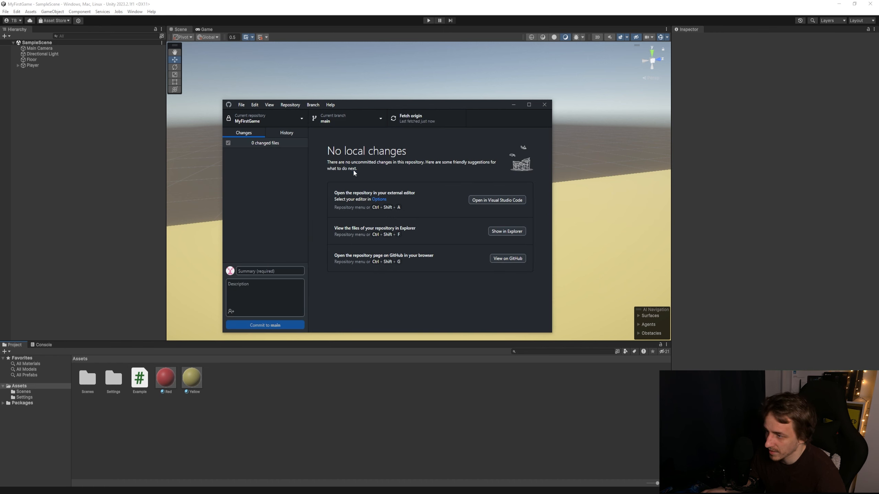
{"action": "left_click", "coordinate": [139, 251]}
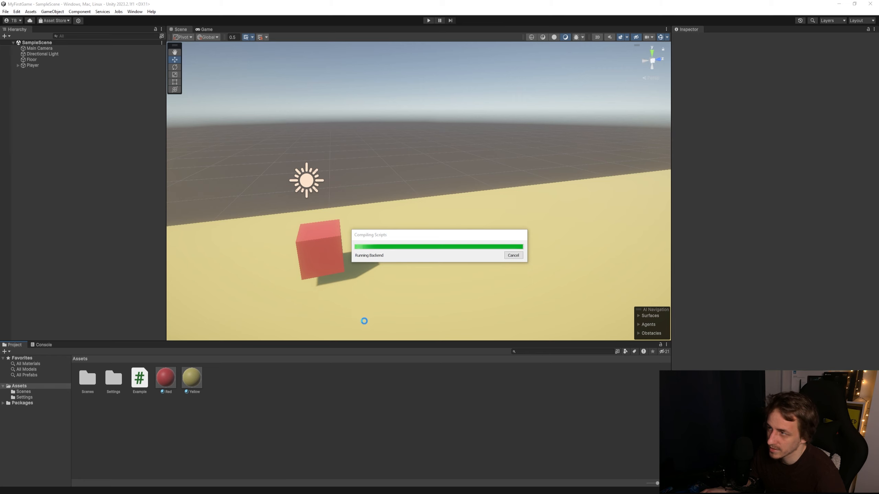
{"action": "double_click", "coordinate": [139, 378]}
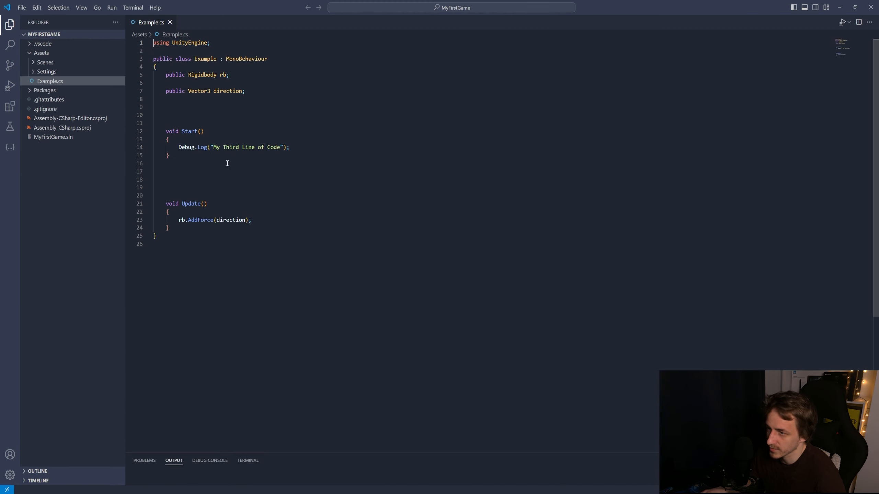
{"action": "left_click_drag", "start_coordinate": [224, 147], "coordinate": [258, 147]}
{"action": "left_click", "coordinate": [255, 170]}
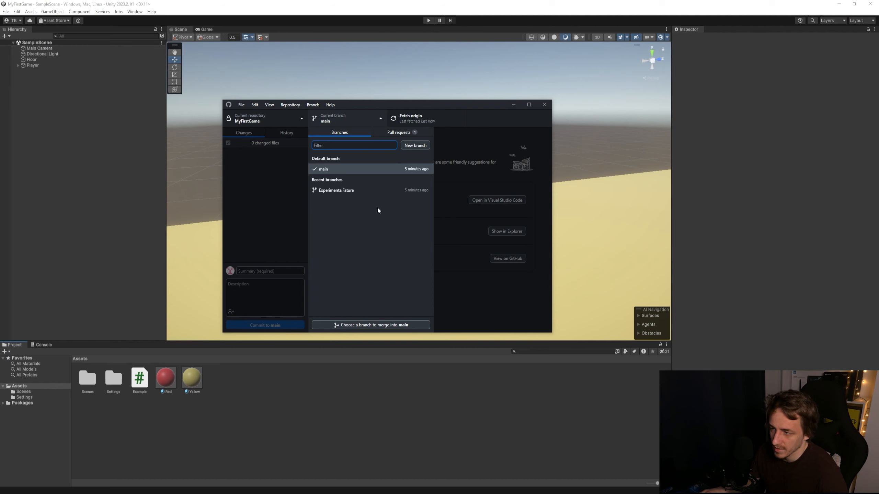
Delete the ExperimentalFature branch from the repository in GitHub Desktop.
{"action": "right_click", "coordinate": [332, 192]}
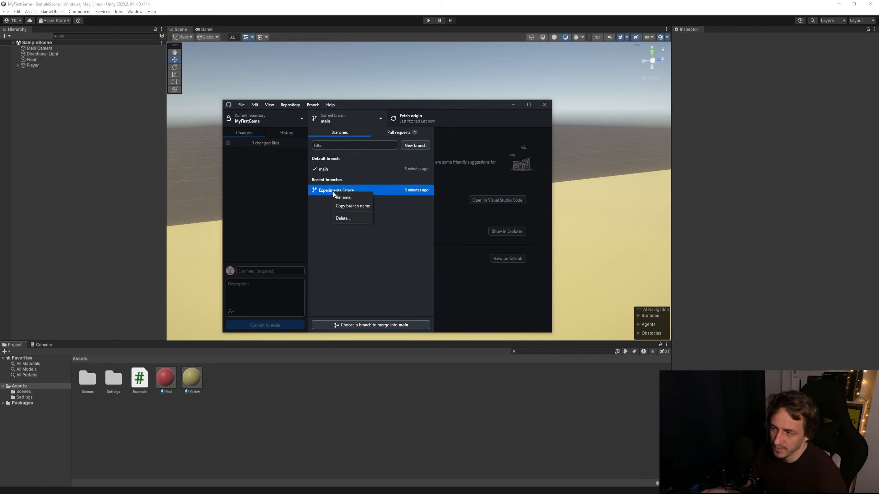
{"action": "left_click", "coordinate": [353, 218]}
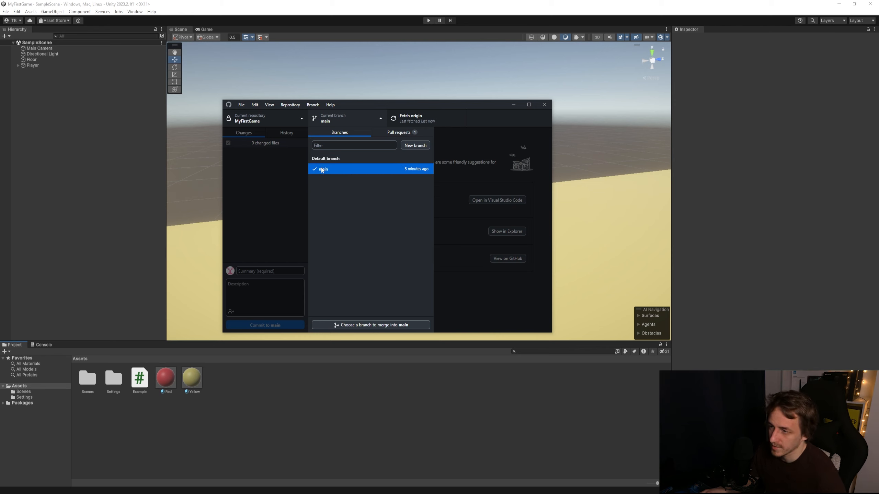
{"action": "left_click", "coordinate": [263, 209]}
Reopen the Example script from Unity's Assets folder to check the Debug.Log line with only main remaining.
{"action": "left_click", "coordinate": [319, 379]}
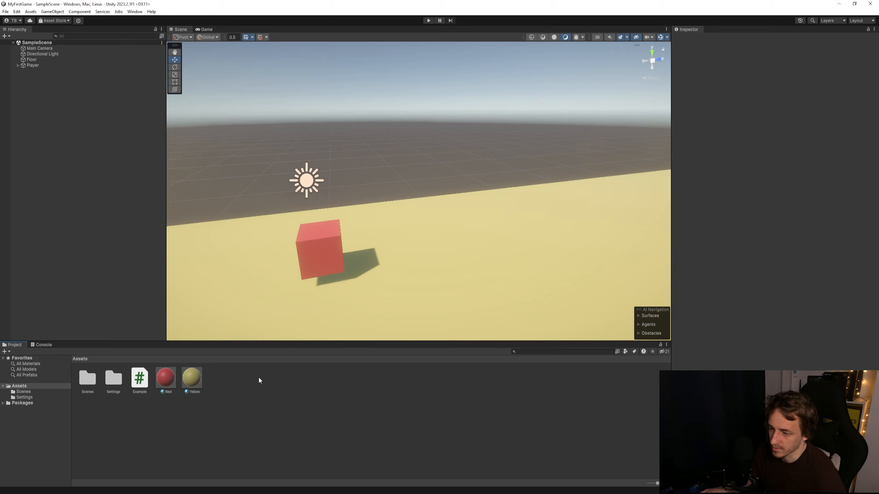
{"action": "double_click", "coordinate": [139, 378]}
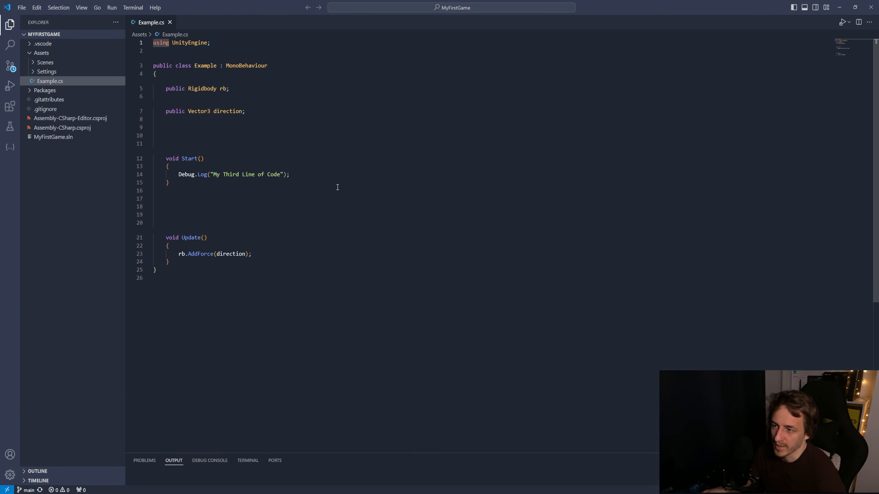